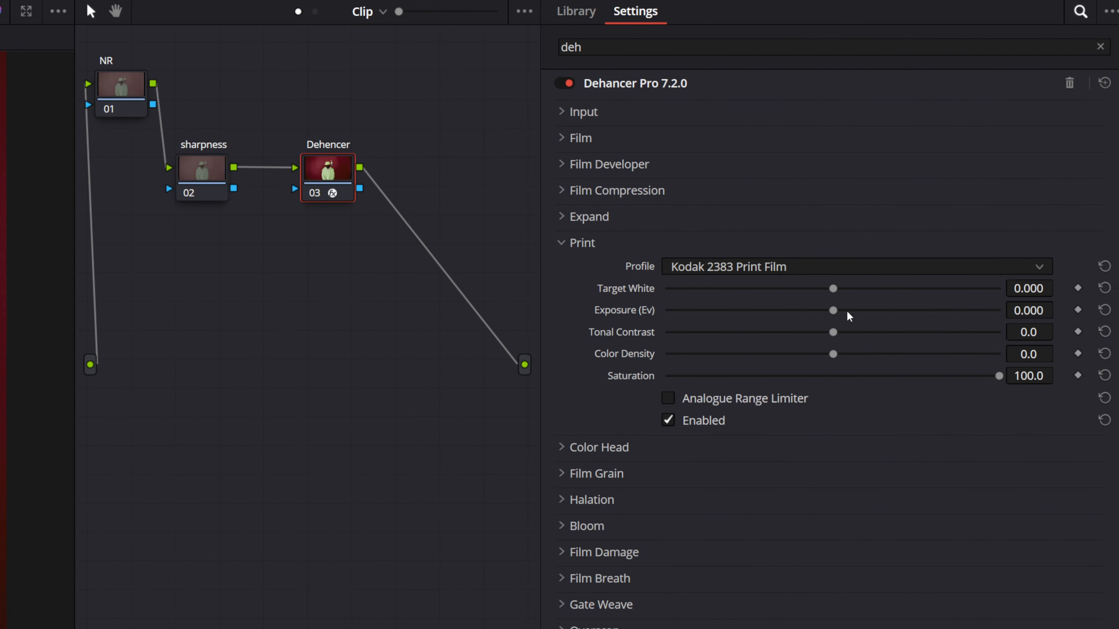
Set Dehancer's Print exposure to 0.339 and its Expand black point to 1.92 and white point to 89.5, saving the project
drag(823, 314, 843, 317)
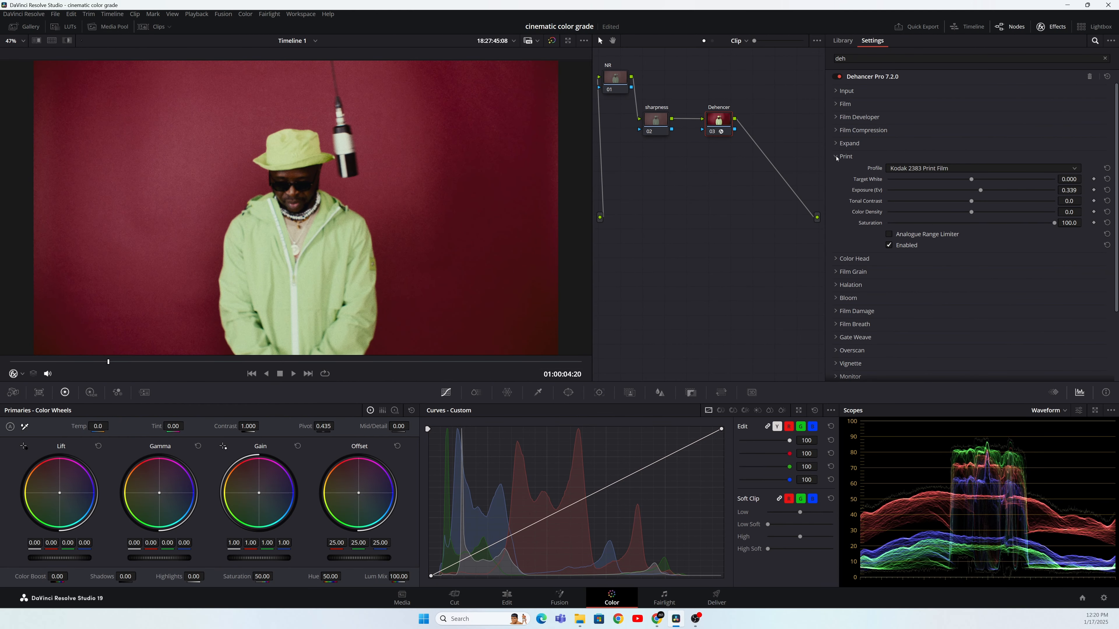
click(836, 157)
click(837, 143)
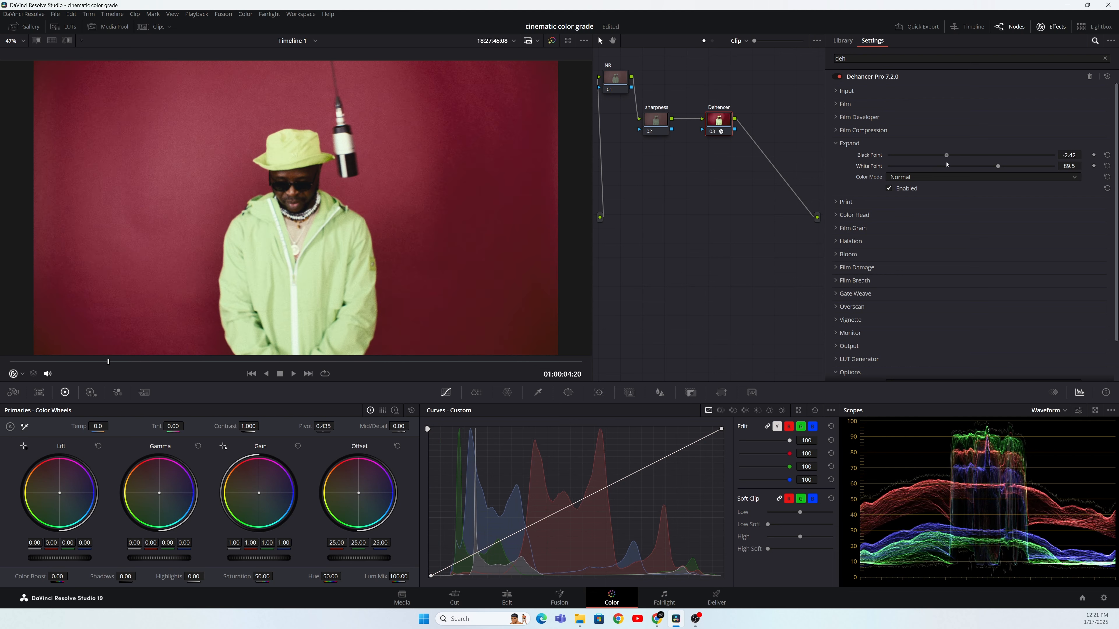
drag(951, 163, 942, 167)
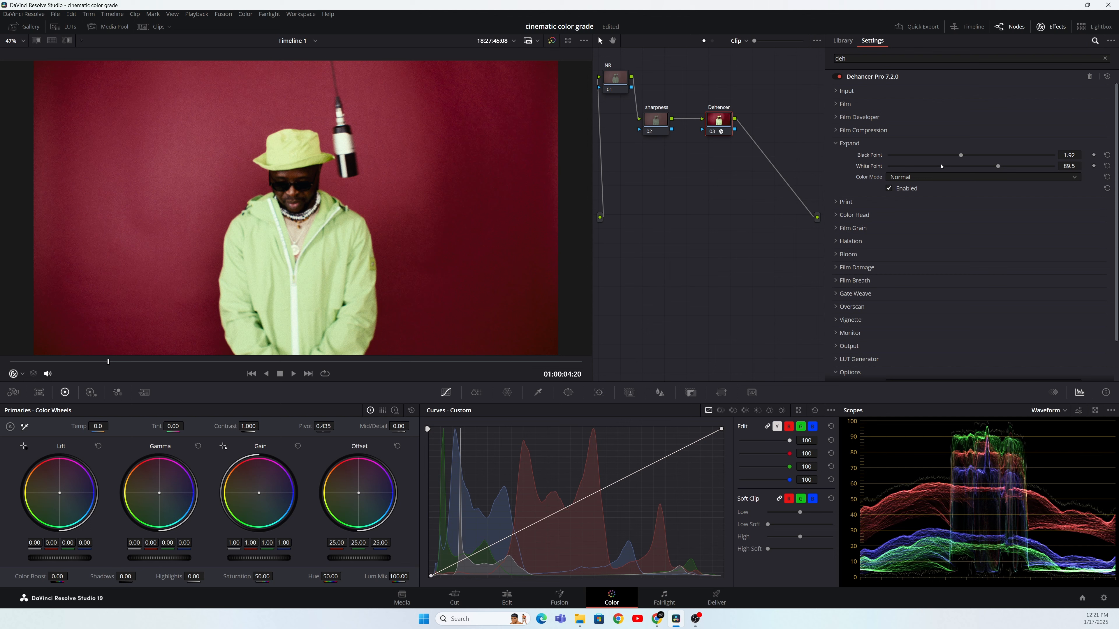
key(ctrl+s)
click(834, 144)
Adjust the Color Head to Yellow - Blue -9.1 and Magenta - Green 3.0, with Impact at 84.8
click(836, 169)
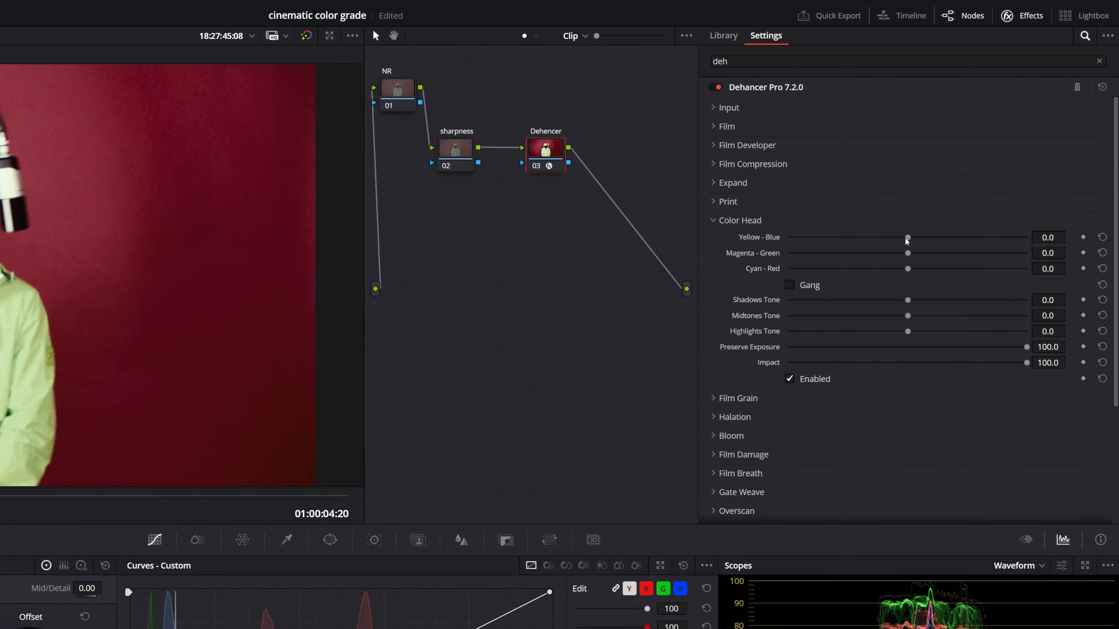
drag(908, 240, 899, 240)
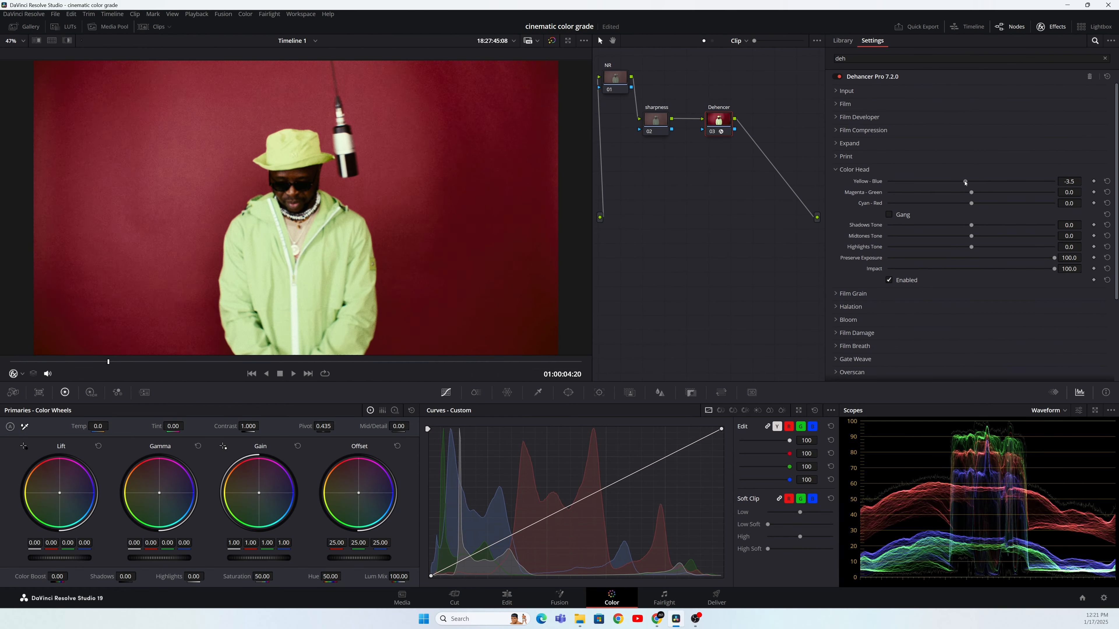
drag(966, 182, 957, 183)
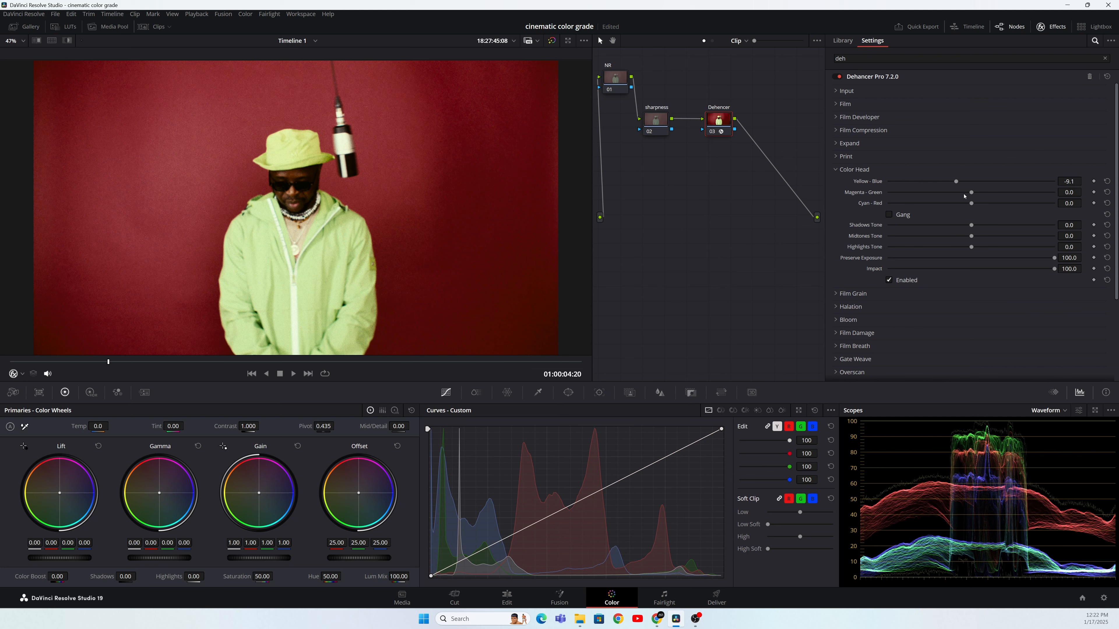
drag(971, 195, 977, 196)
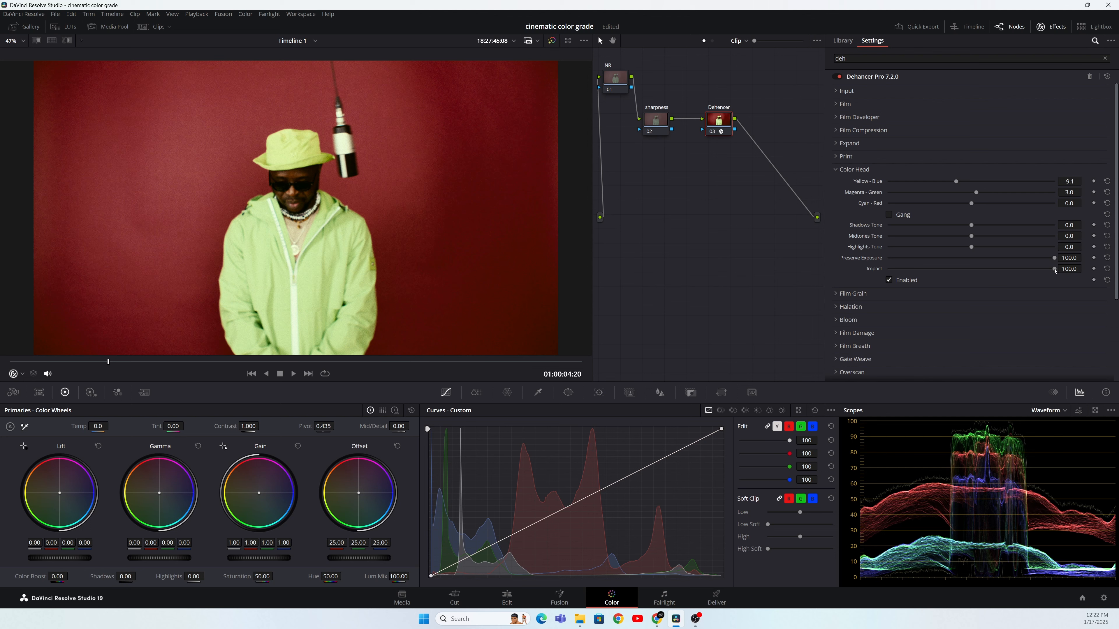
drag(1054, 271, 1030, 280)
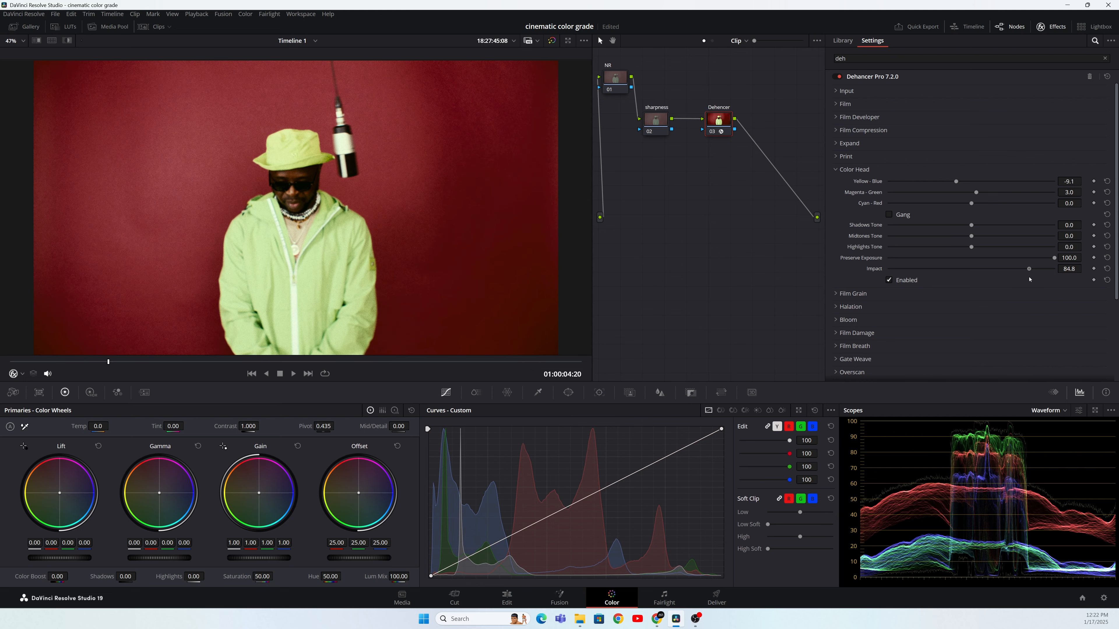
click(837, 172)
Set the Film Grain profile to 8 mm ISO 50 and its amount to 14.1
click(850, 183)
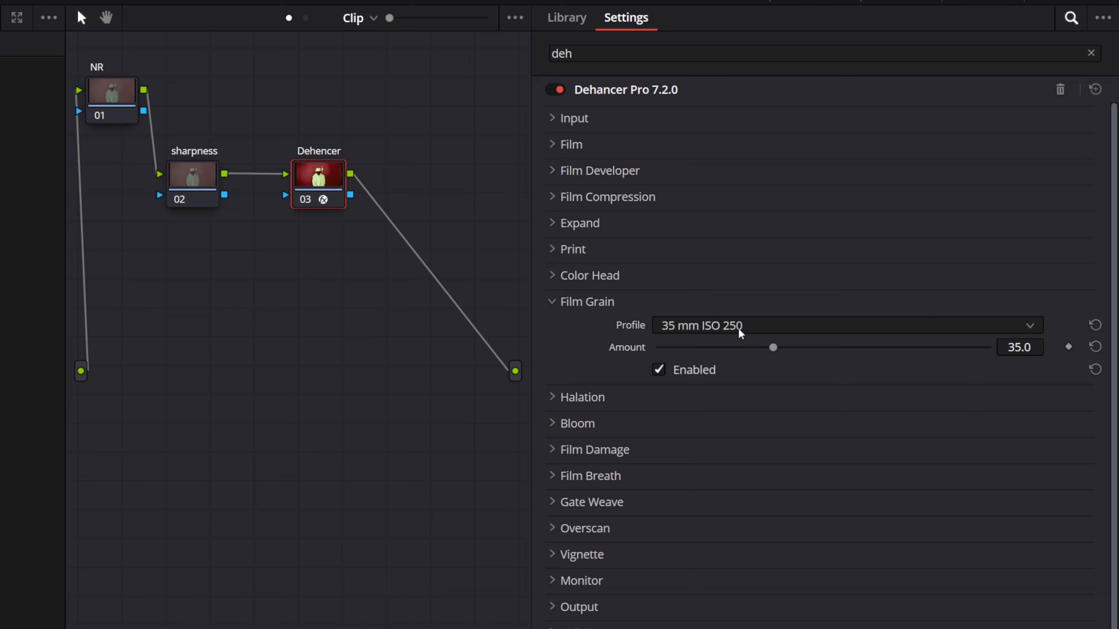
click(741, 330)
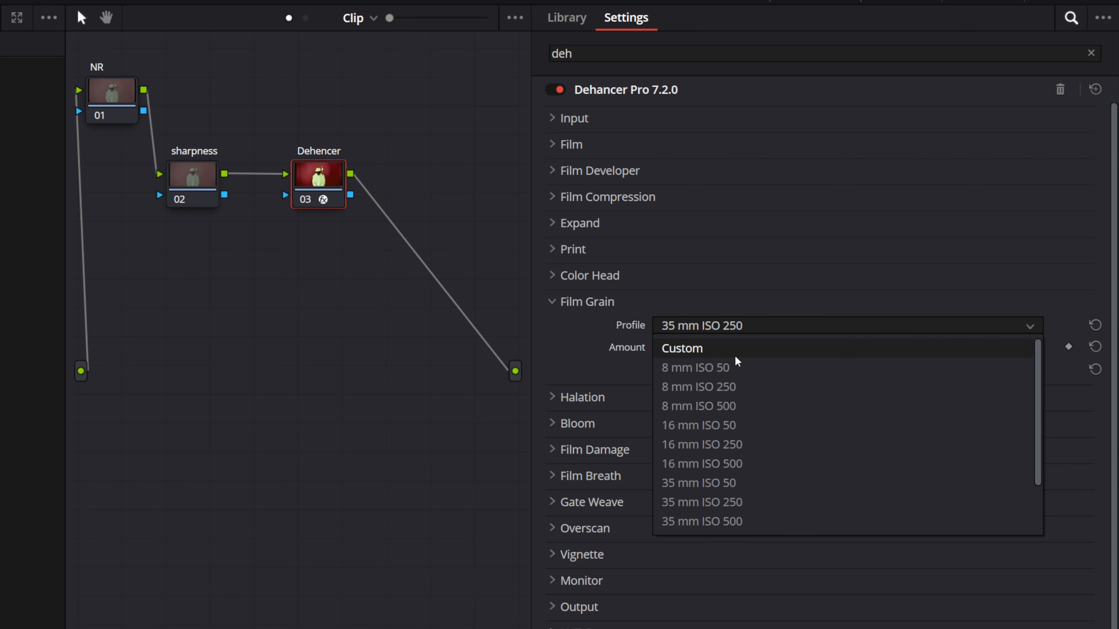
click(734, 370)
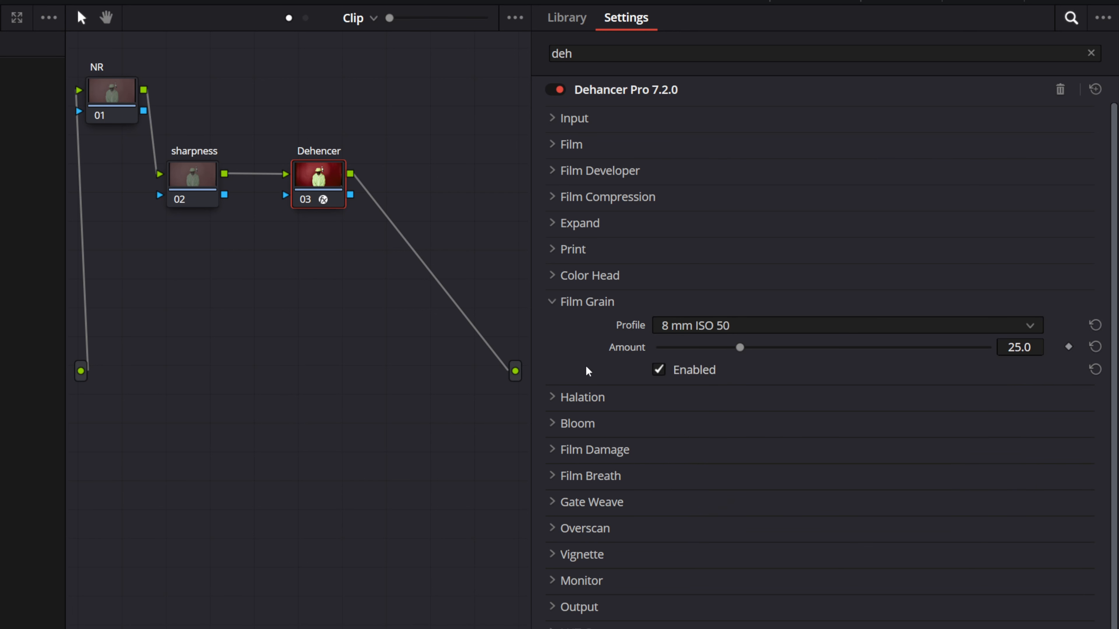
drag(740, 348, 706, 357)
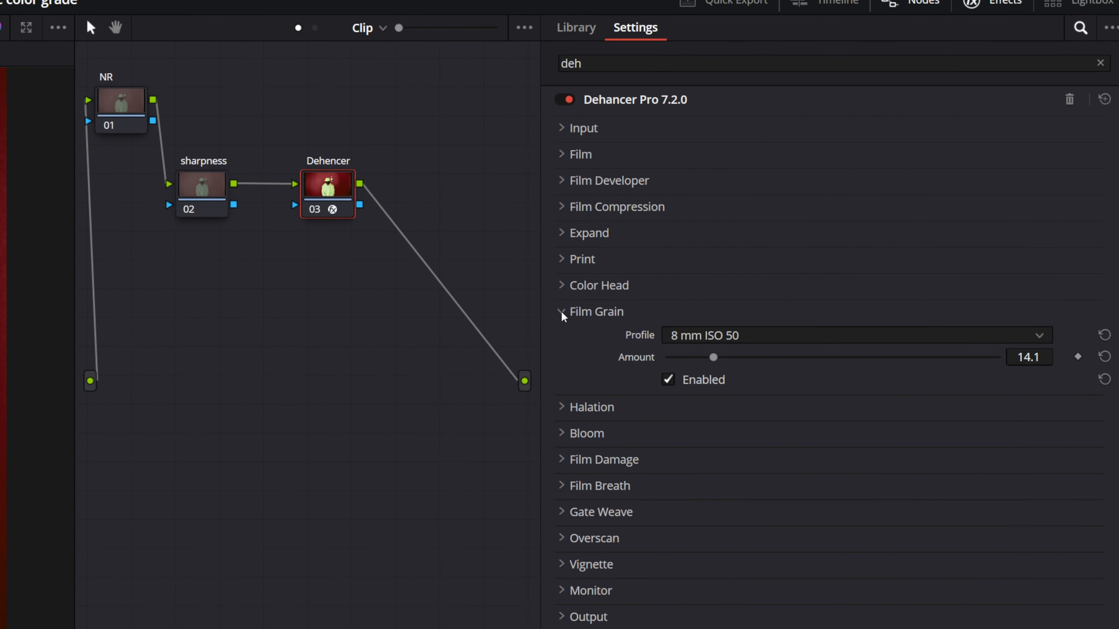
click(562, 313)
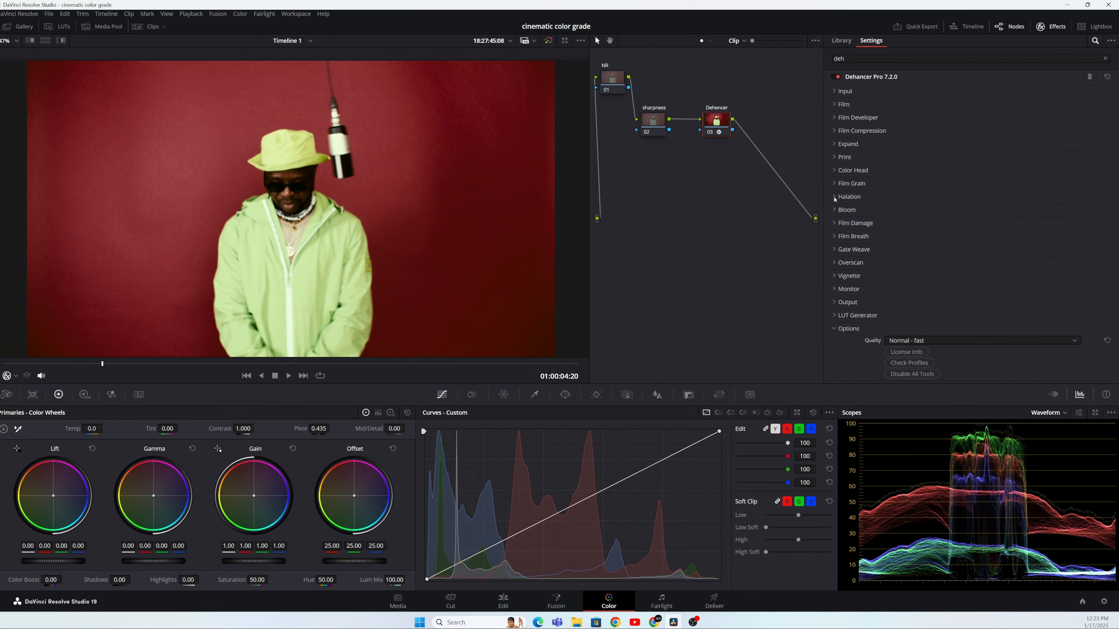
Enable Dehancer's Halation effect and raise its Amplify strength
click(562, 342)
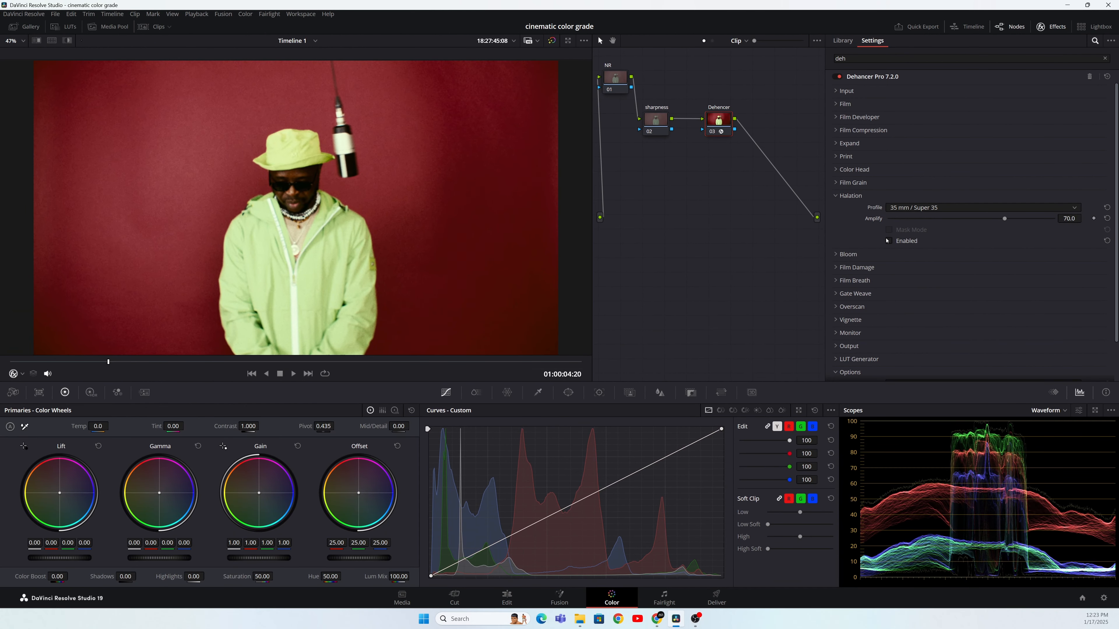
click(889, 241)
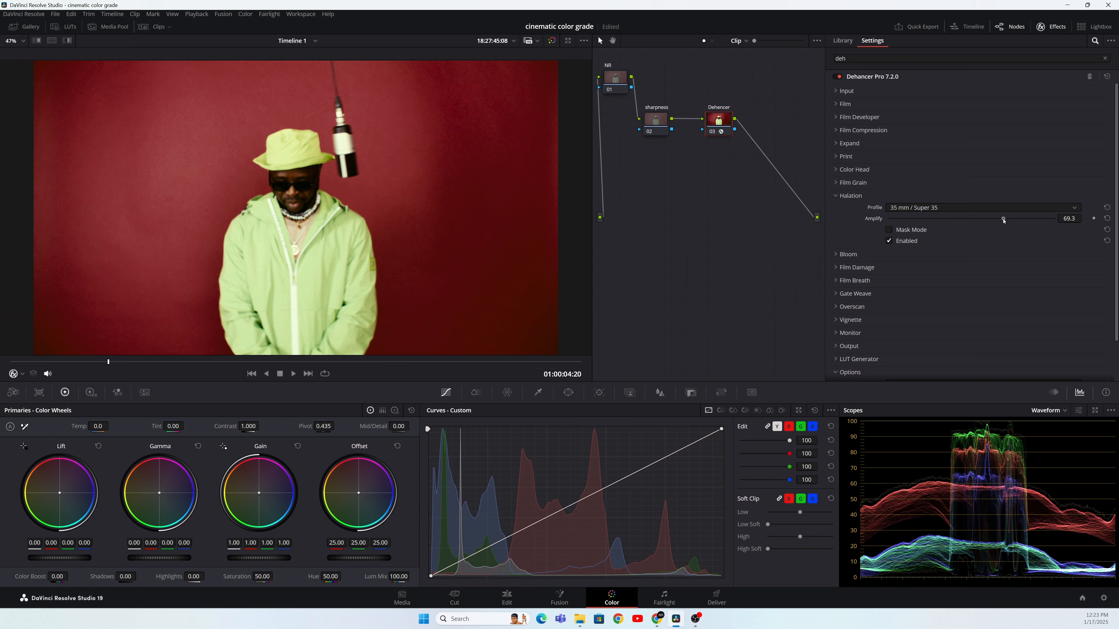
drag(1004, 219, 1054, 219)
click(837, 196)
Enable Dehancer's Bloom effect and set its Amplify value to 100
click(835, 210)
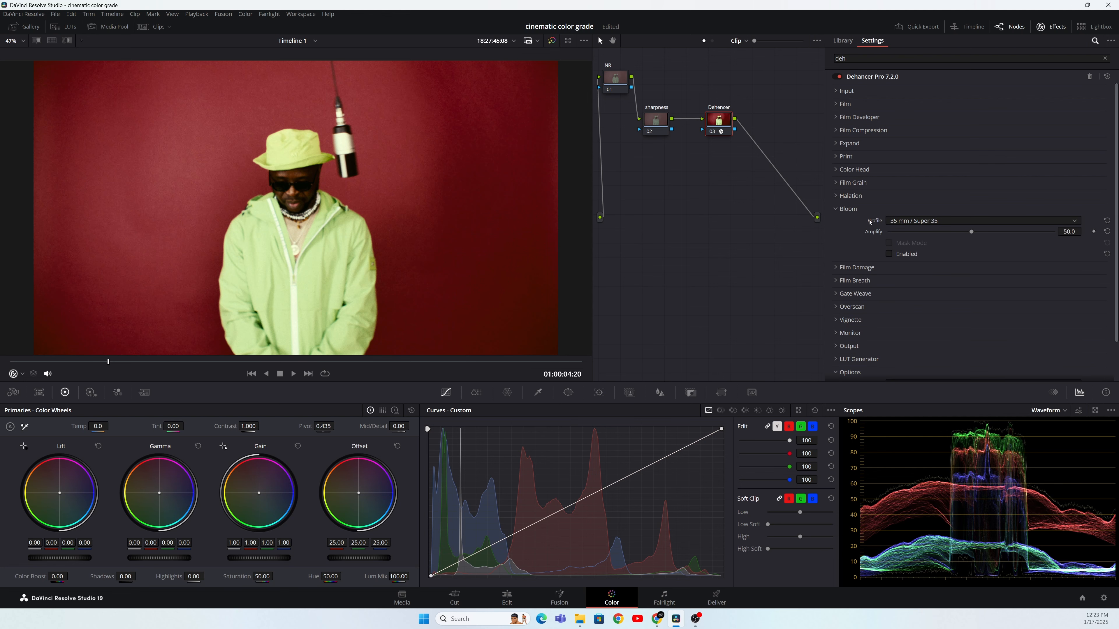
click(888, 255)
drag(971, 231, 1091, 220)
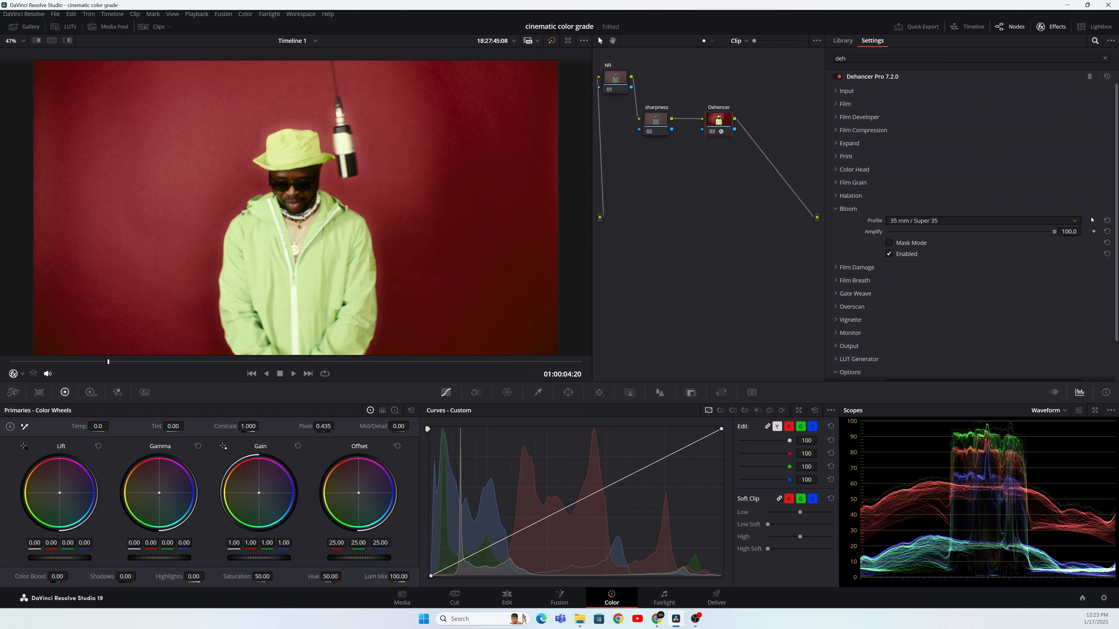
click(836, 210)
Enable the Vignette, check its coverage with Mask Mode, and set its exposure to -0.090
click(836, 276)
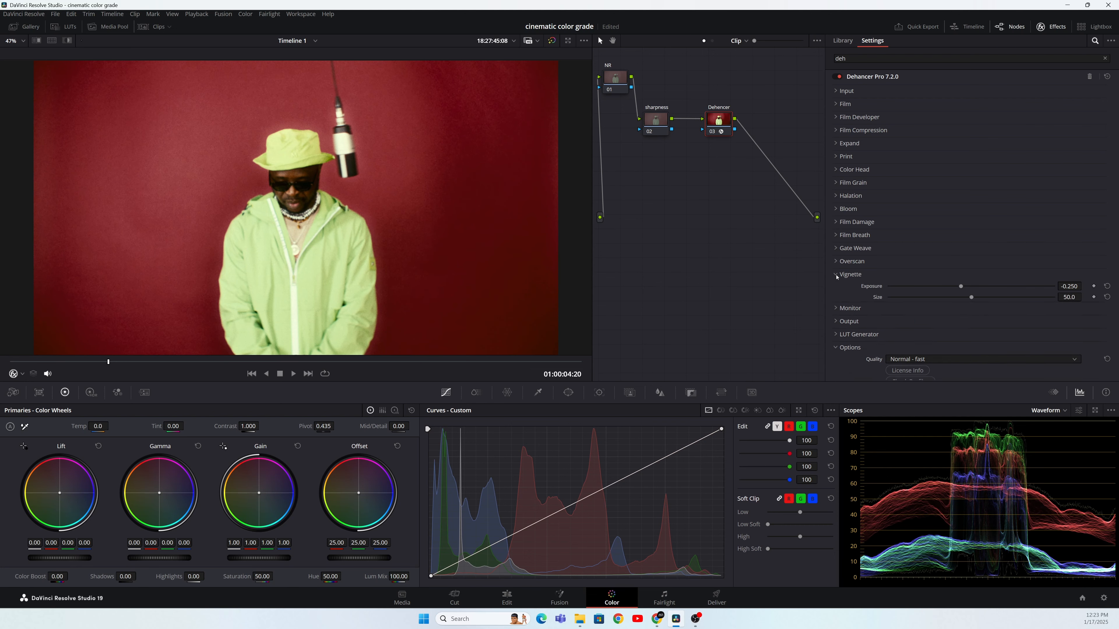
scroll(844, 279, down, 1)
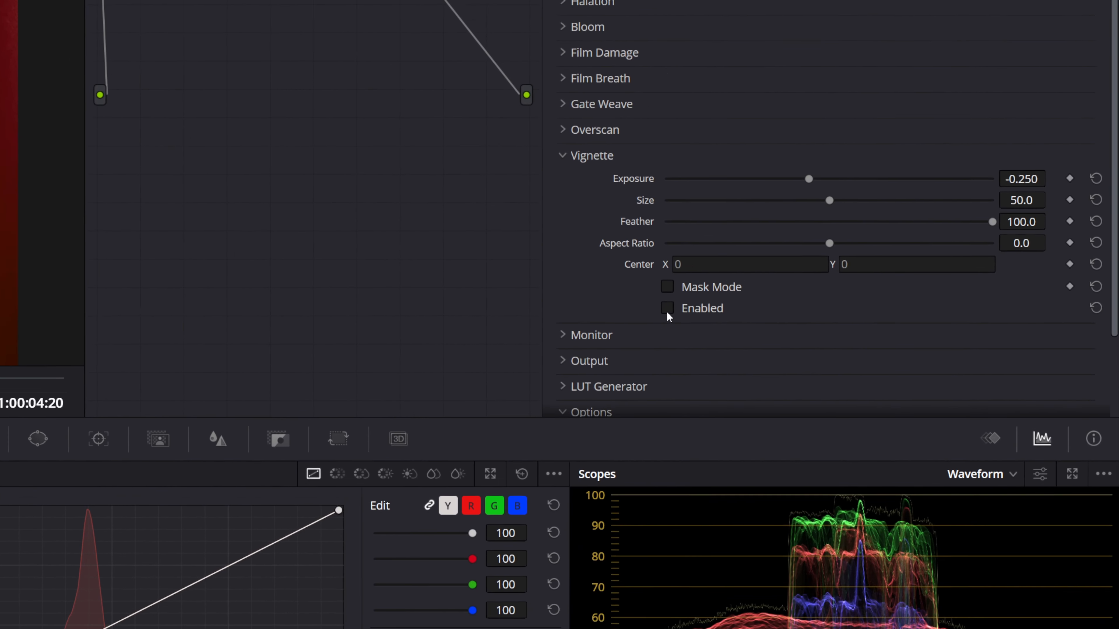
click(667, 311)
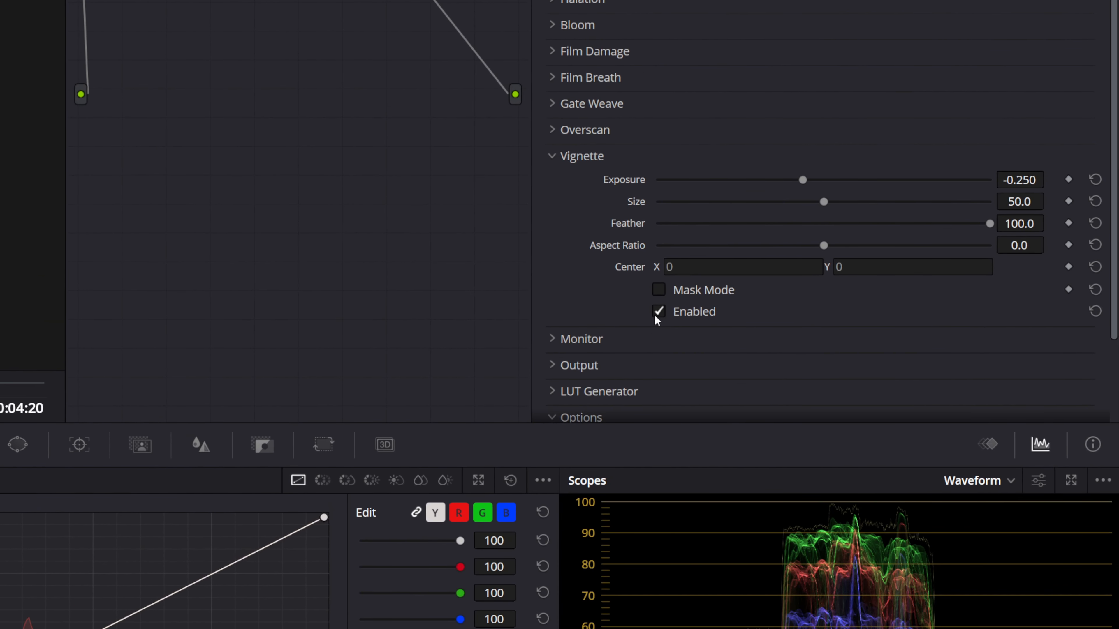
click(662, 291)
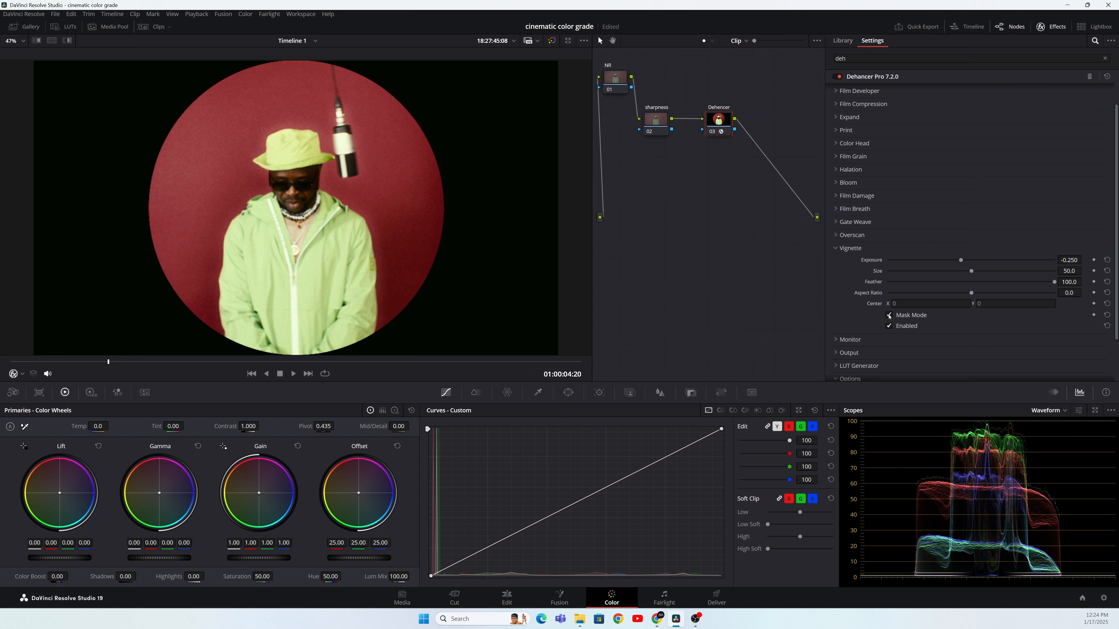
click(888, 315)
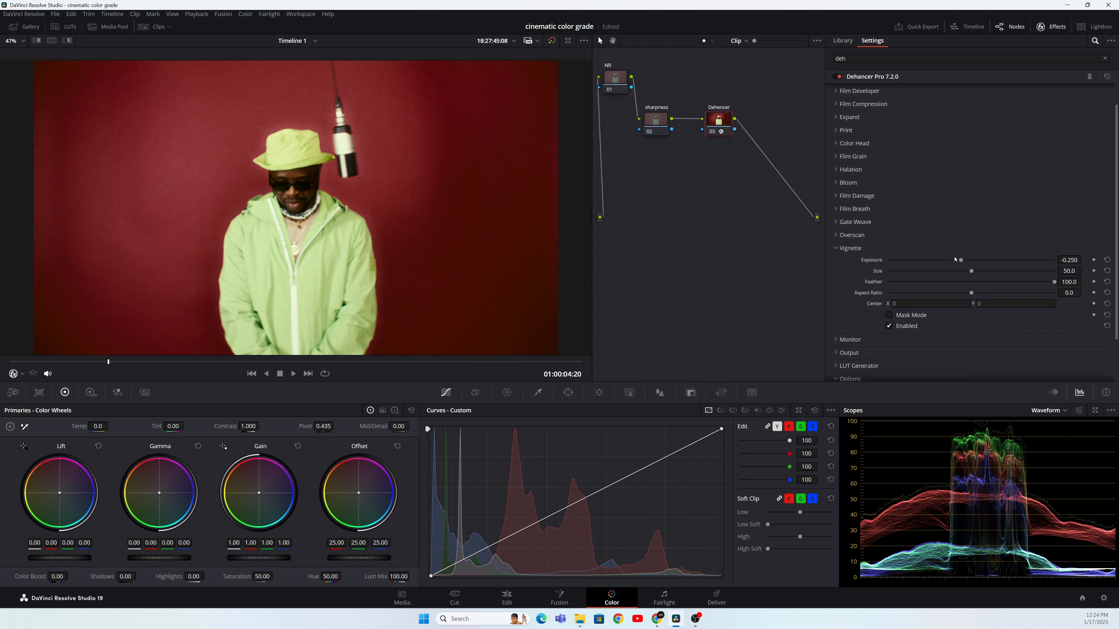
drag(963, 263, 967, 270)
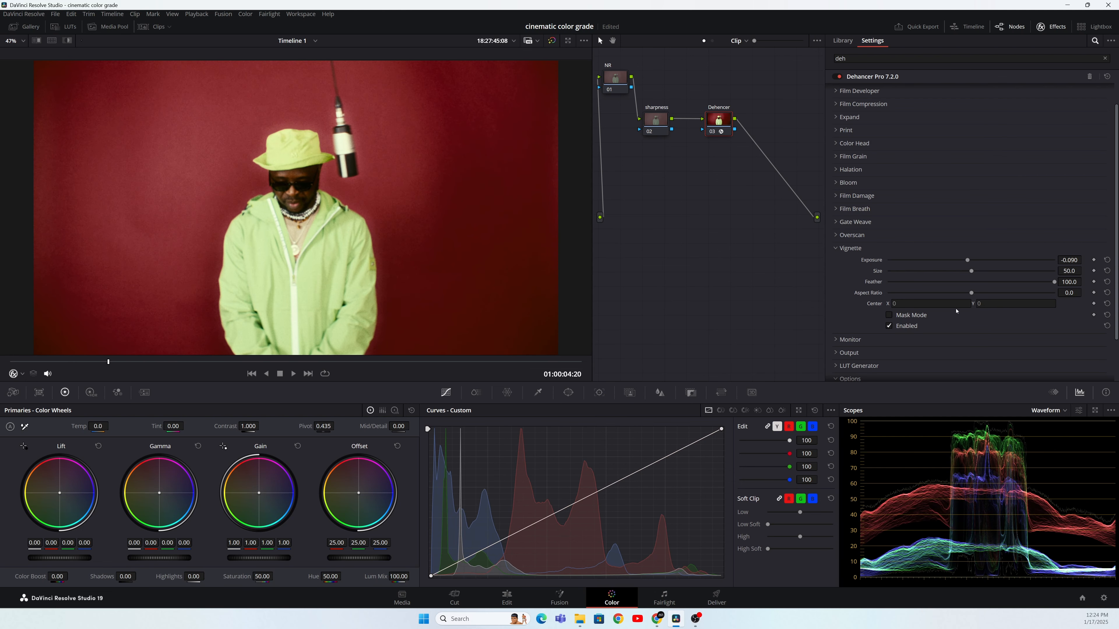
click(838, 249)
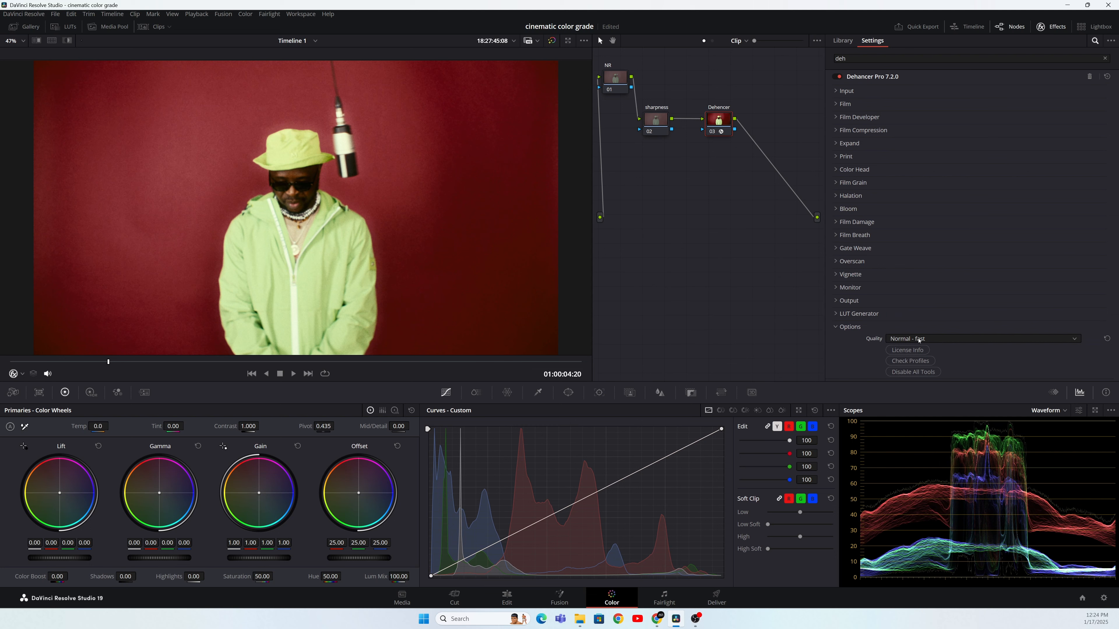
Change Dehancer's processing quality to High - slow
click(929, 341)
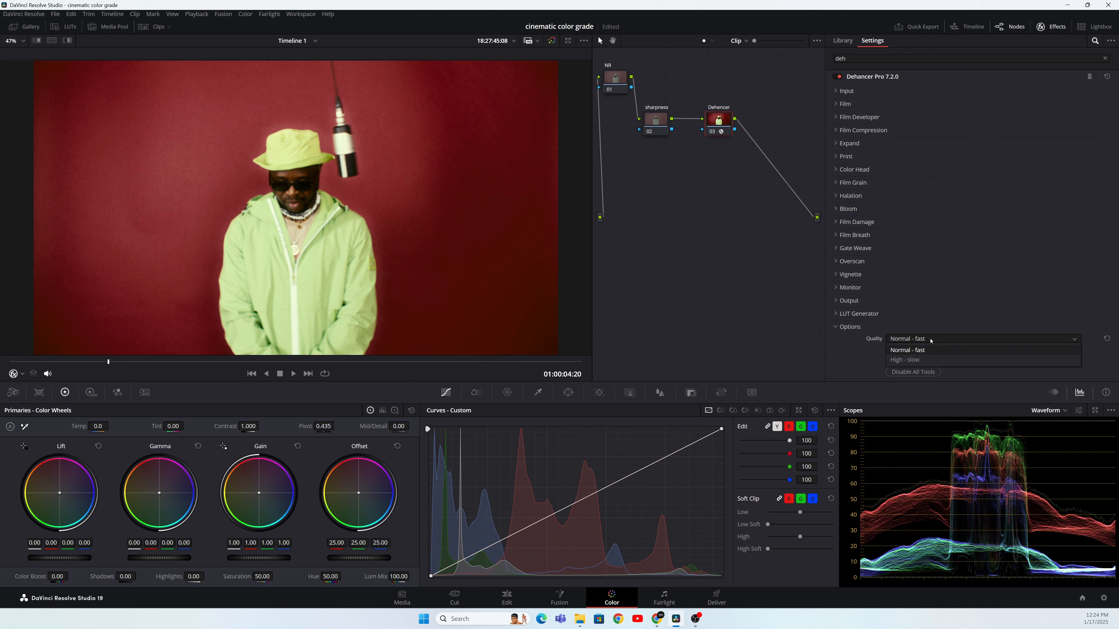
click(932, 361)
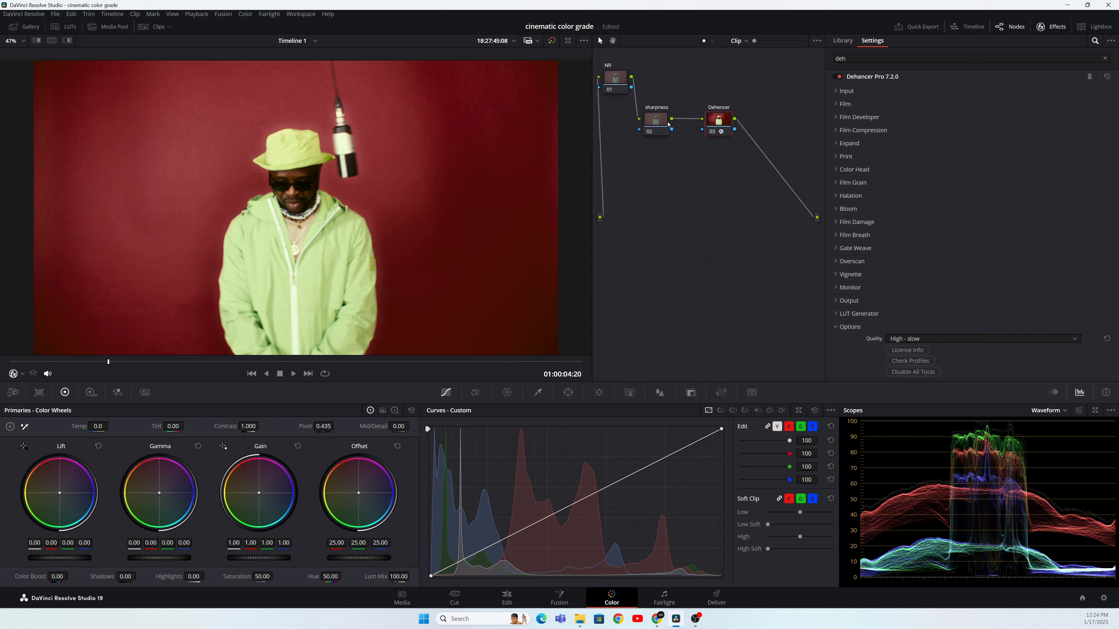
Sharpen the image slightly on the sharpness node by lowering the linked Blur radius
click(658, 123)
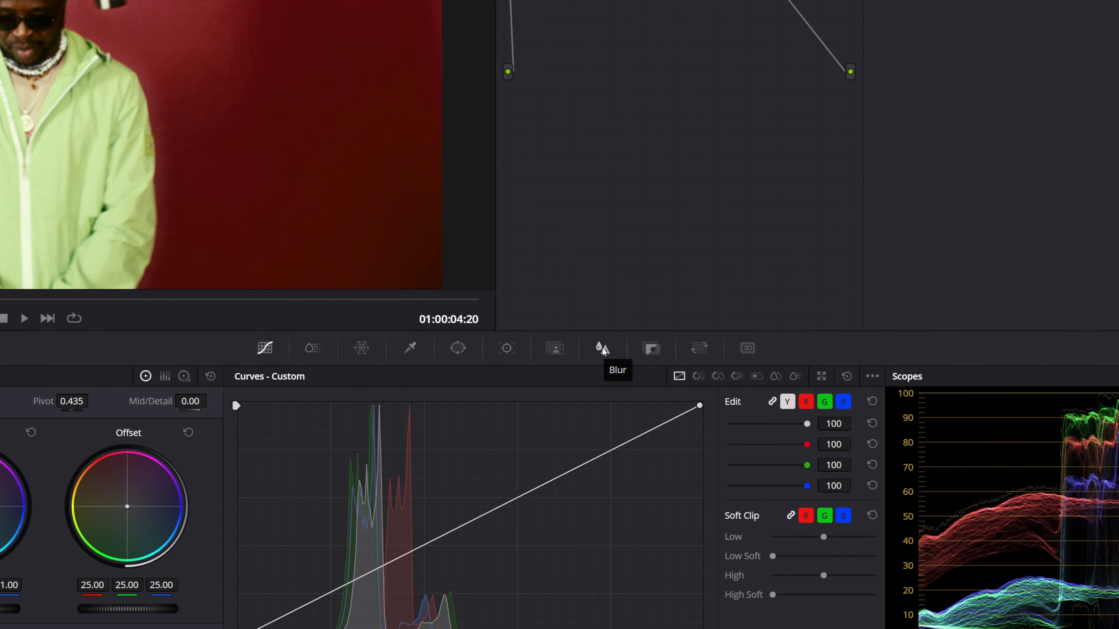
click(560, 315)
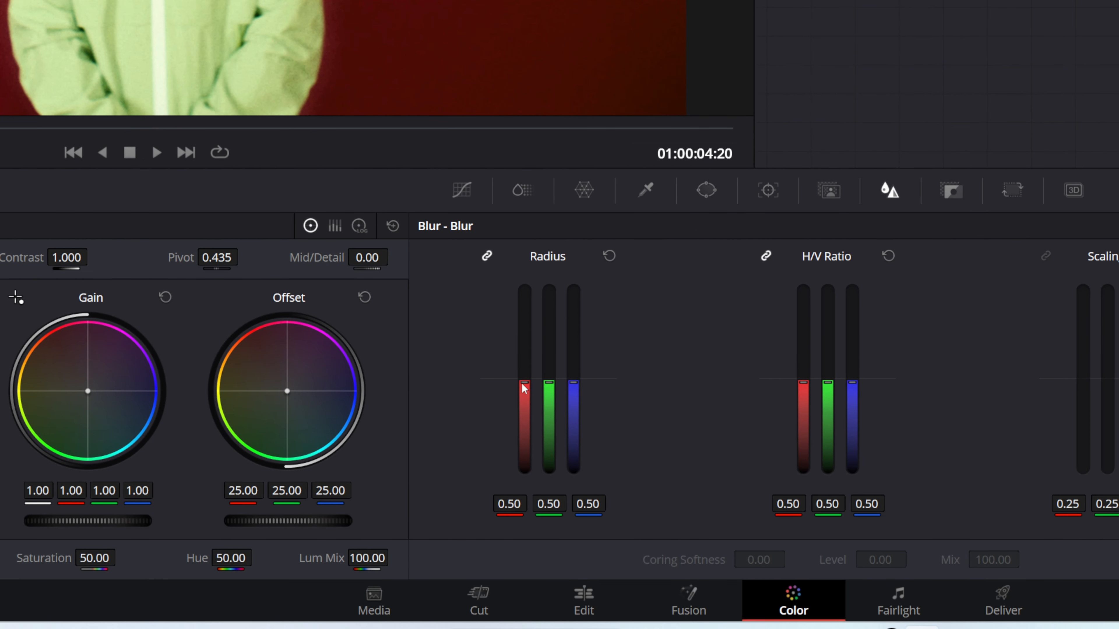
drag(524, 382, 524, 383)
drag(524, 384, 524, 387)
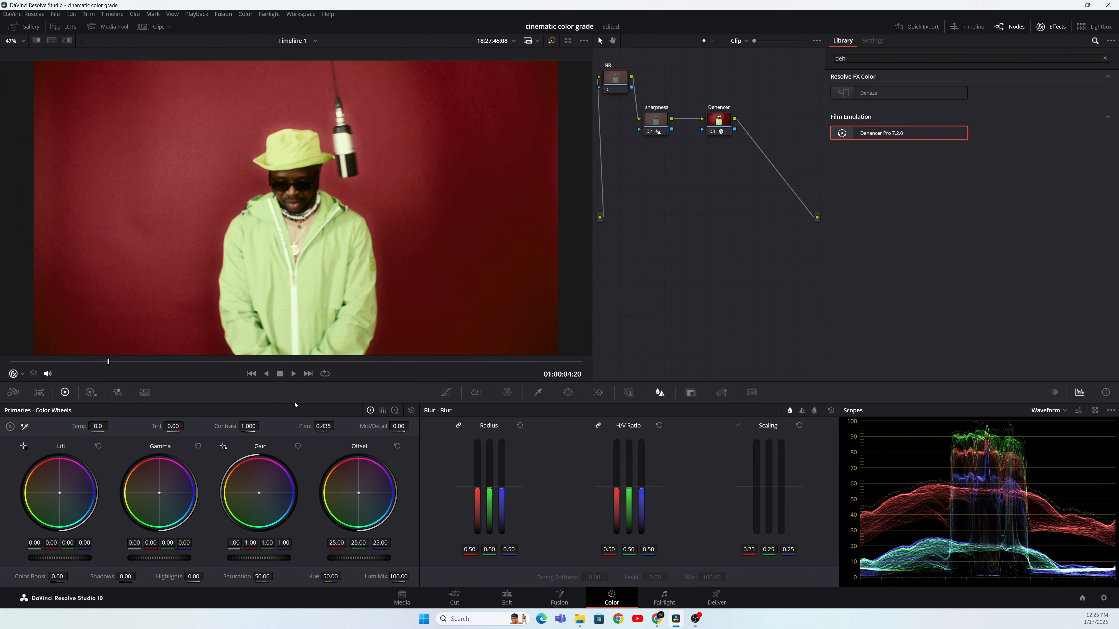
Add noise reduction on the NR node with 3 temporal frames, temporal luma and chroma thresholds of 4.0, and spatial chroma threshold of 3.8
click(145, 393)
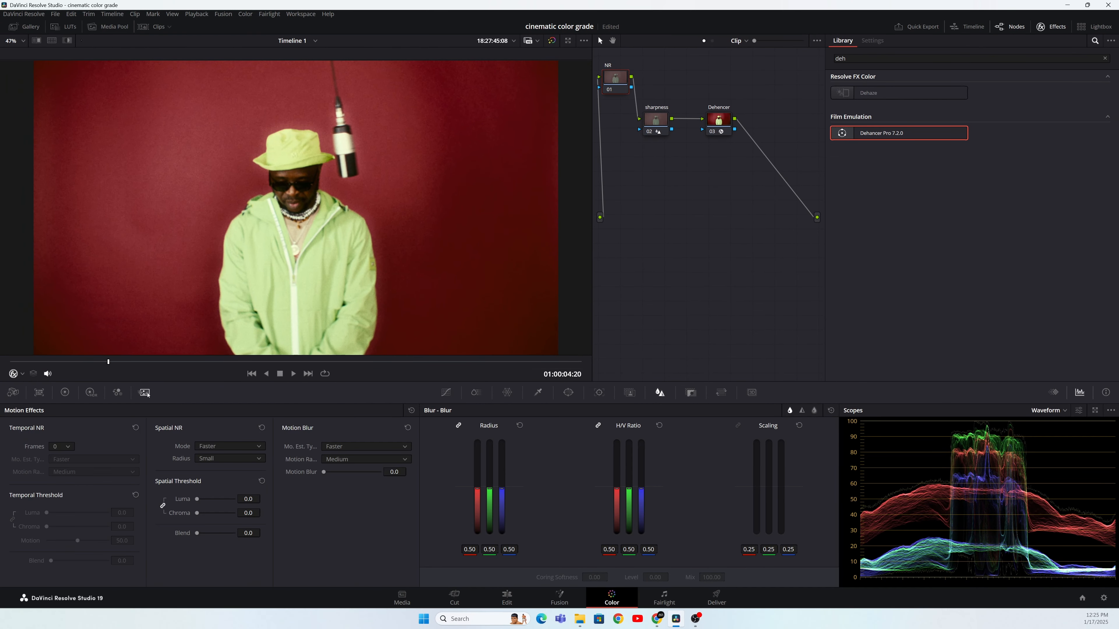
click(68, 447)
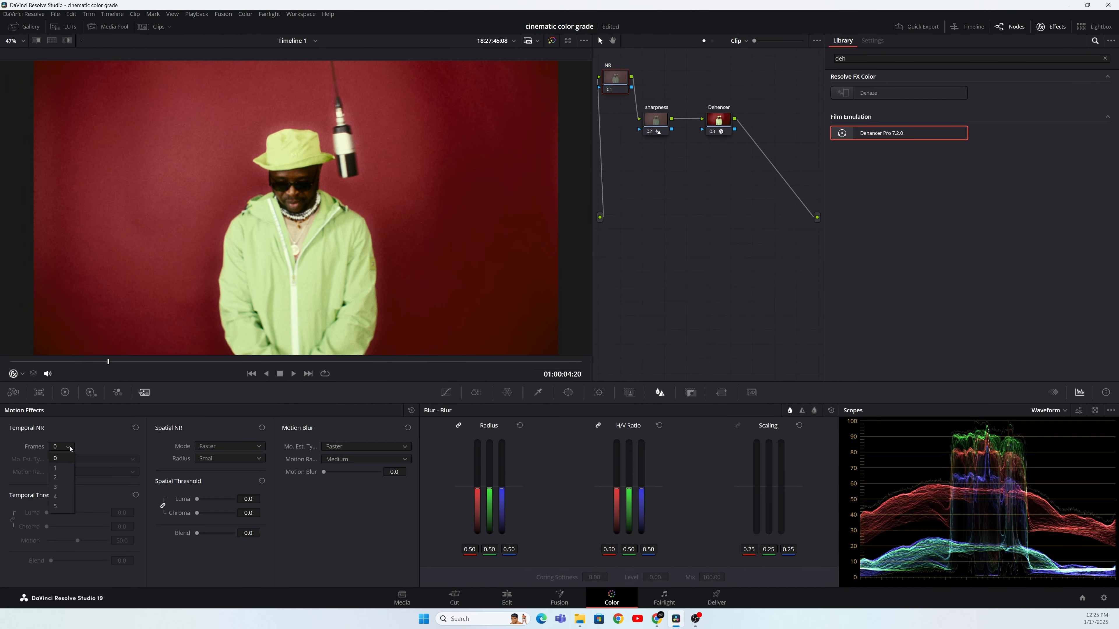
click(64, 487)
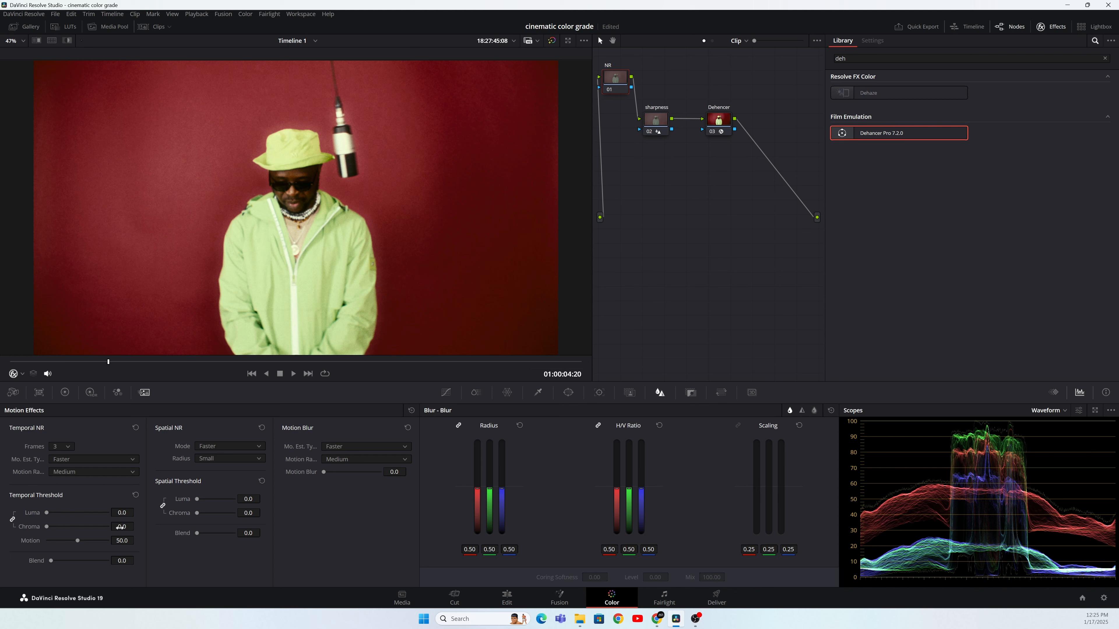
drag(120, 528, 137, 527)
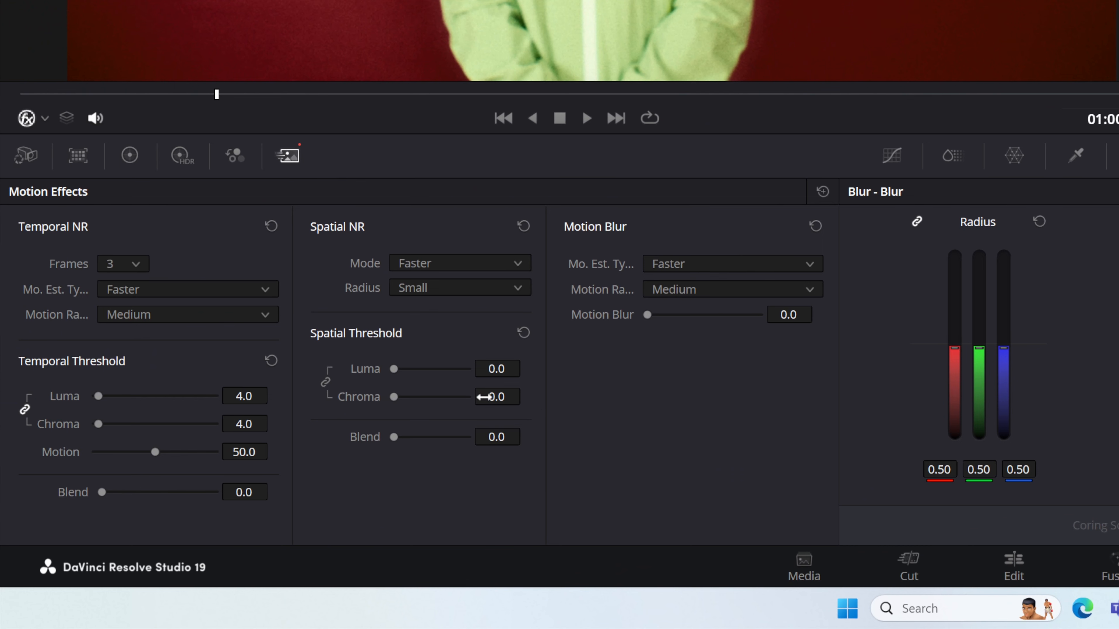
drag(484, 396, 526, 395)
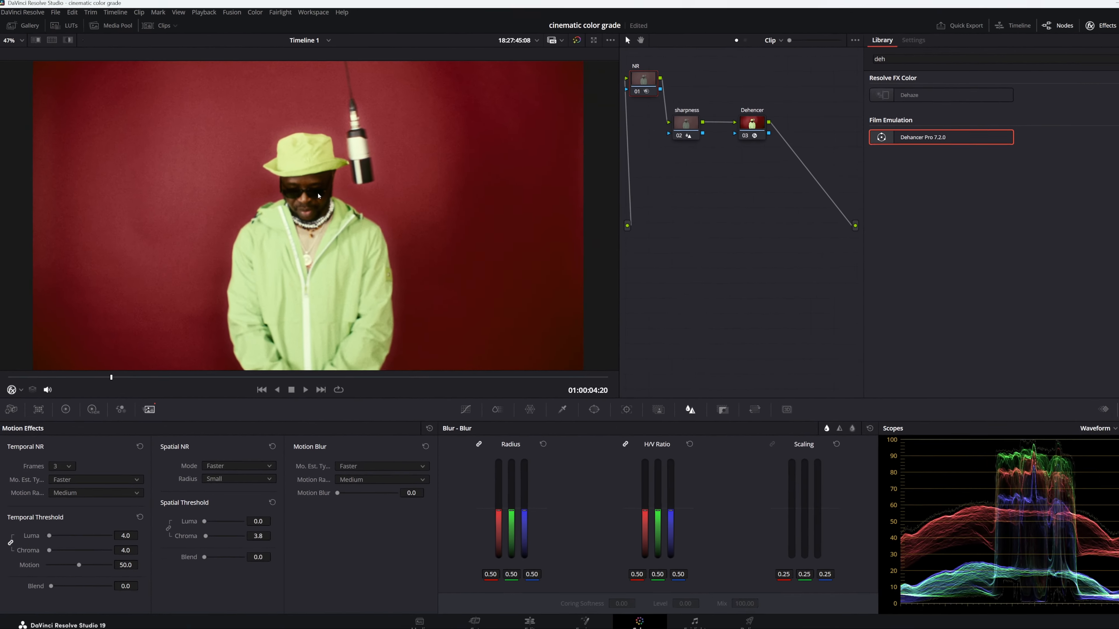
Select all three nodes and disable them to compare the grade with the original clip
drag(760, 175, 610, 80)
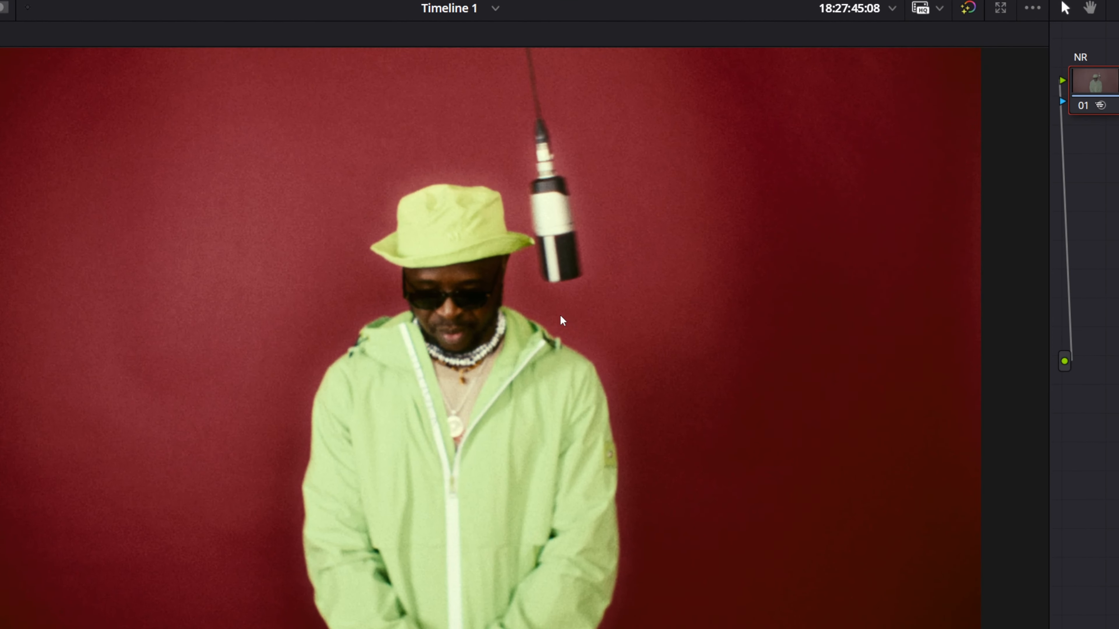
key(ctrl+d)
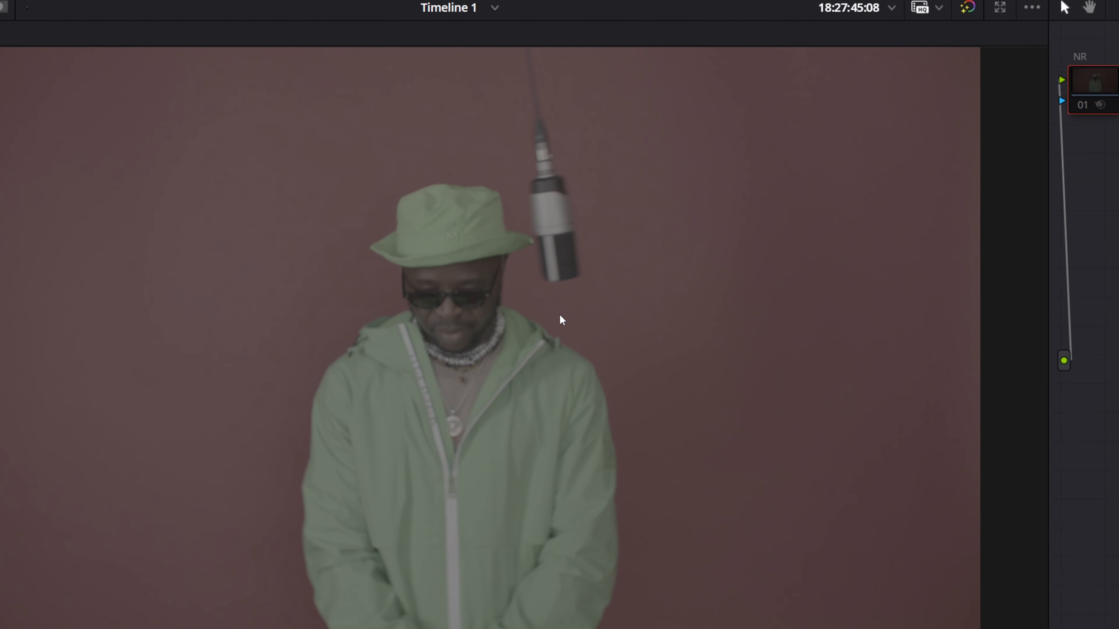